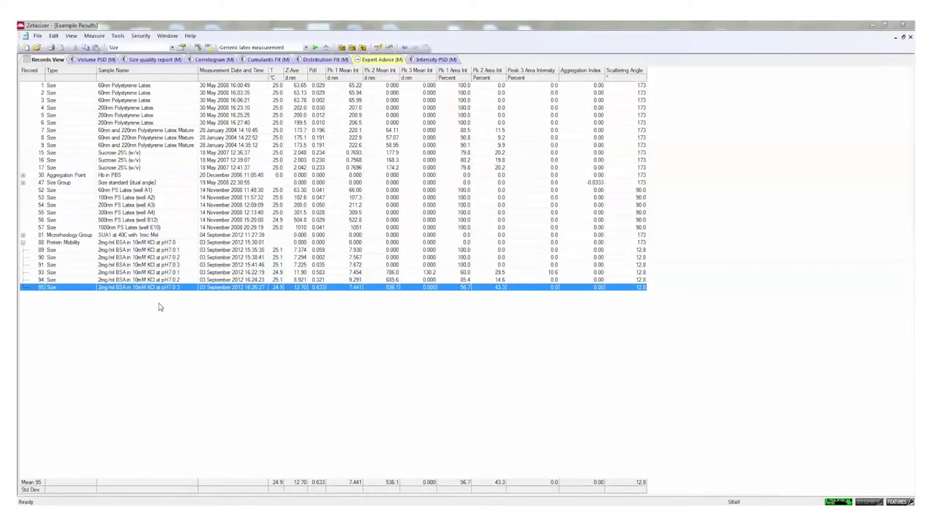
Start a new, empty SOP Player playlist from the Measure menu
left_click(95, 36)
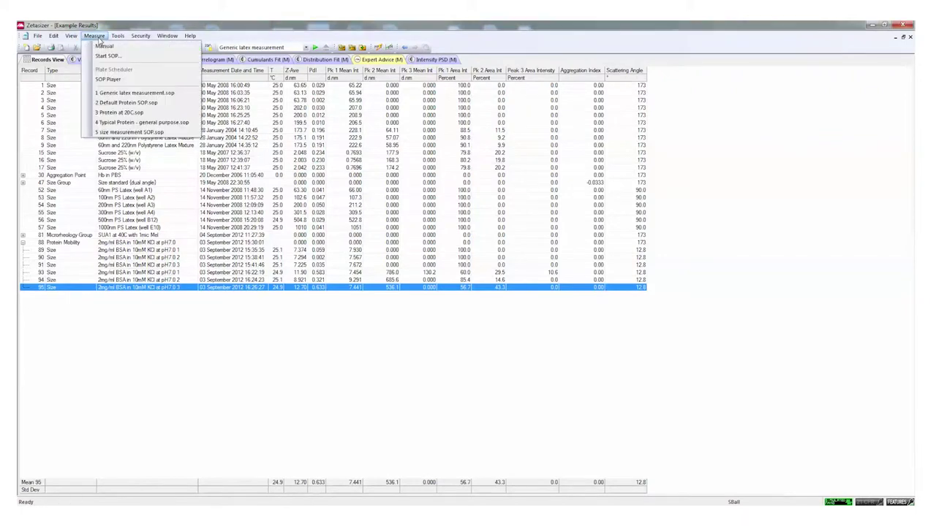
left_click(106, 79)
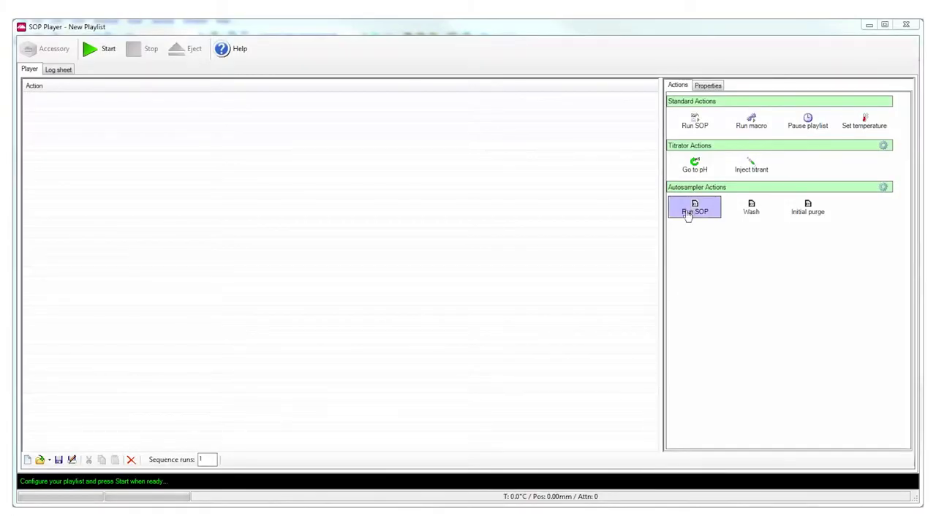
Add a Run SOP autosampler action, then overlay sample 25 records 91–120 as volume distributions
left_click(689, 211)
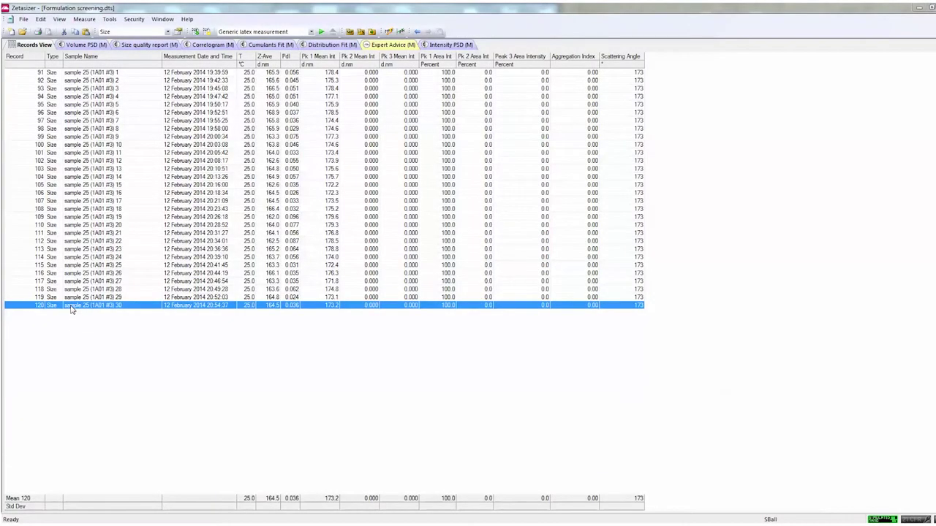
left_click(88, 75, "shift")
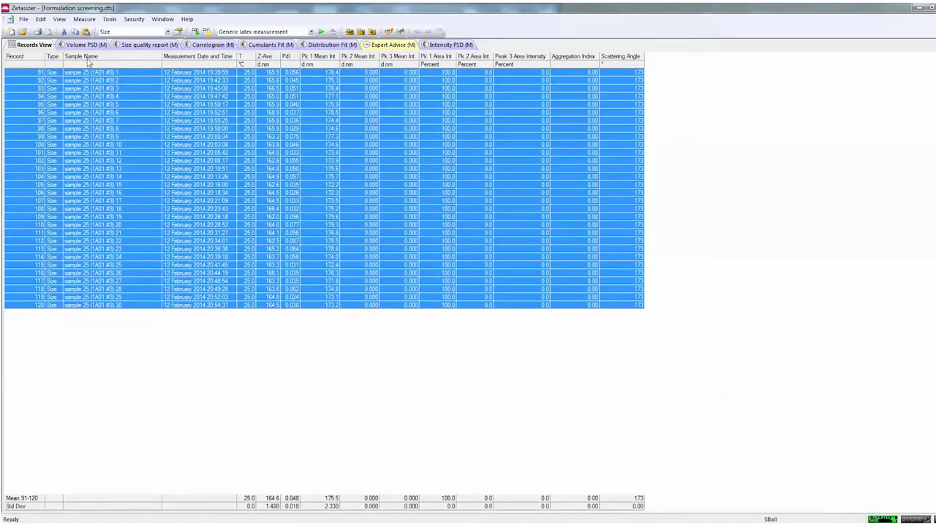
left_click(87, 44)
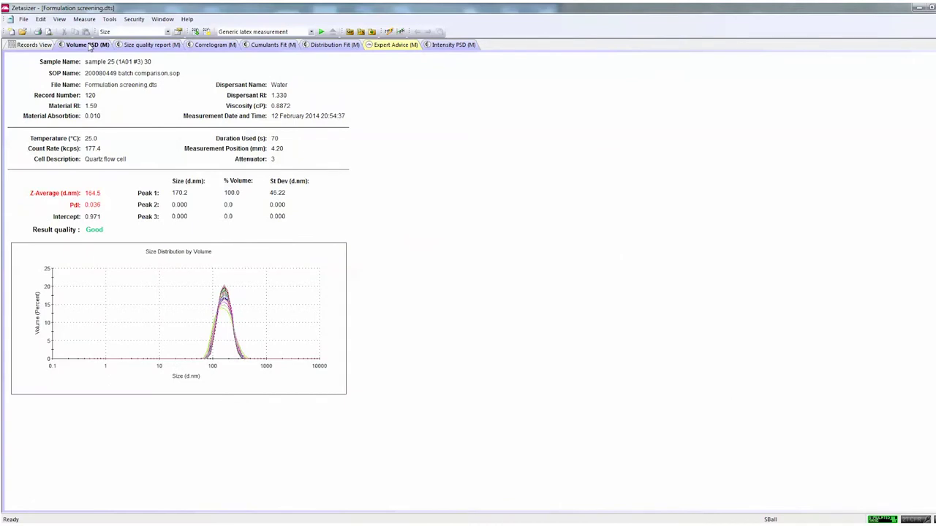